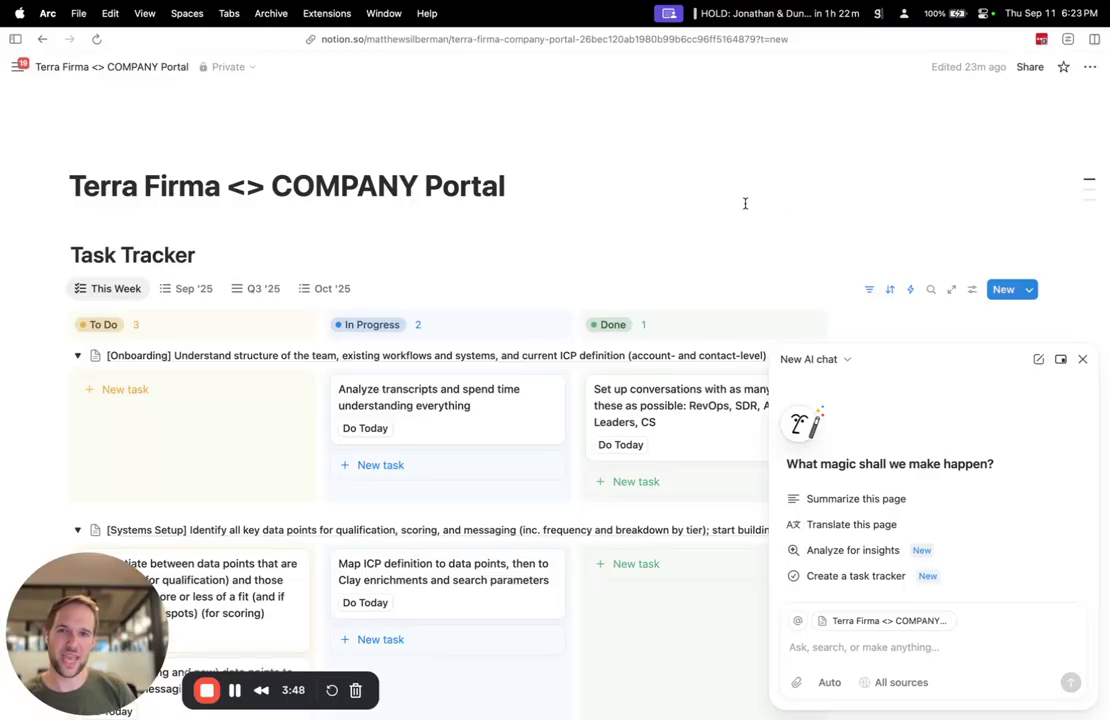
Look through the Meeting Notes database, then return to the Terra Firma <> COMPANY Portal page.
scroll(534, 231, down, 1)
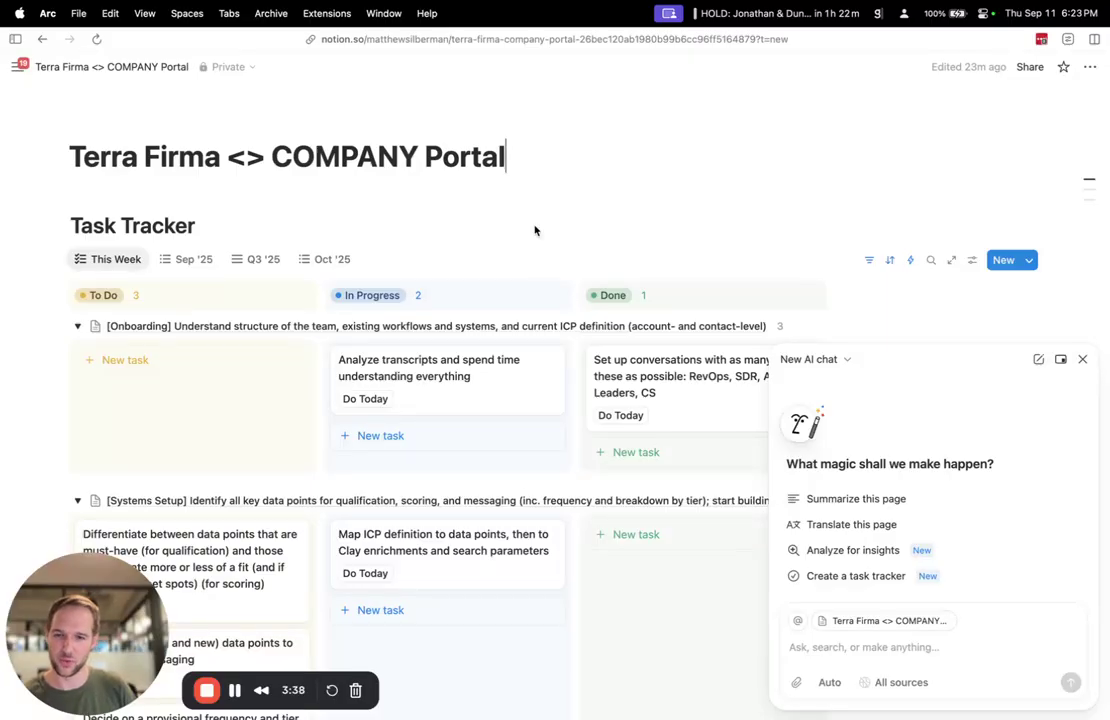
scroll(534, 230, down, 2)
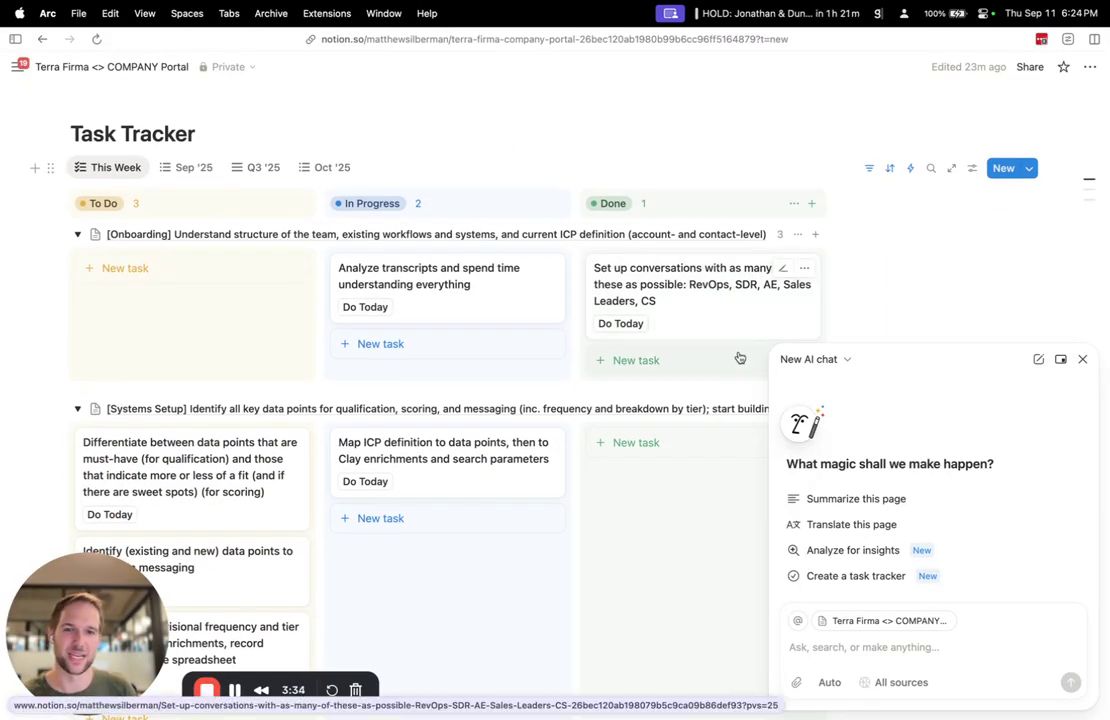
scroll(715, 352, down, 2)
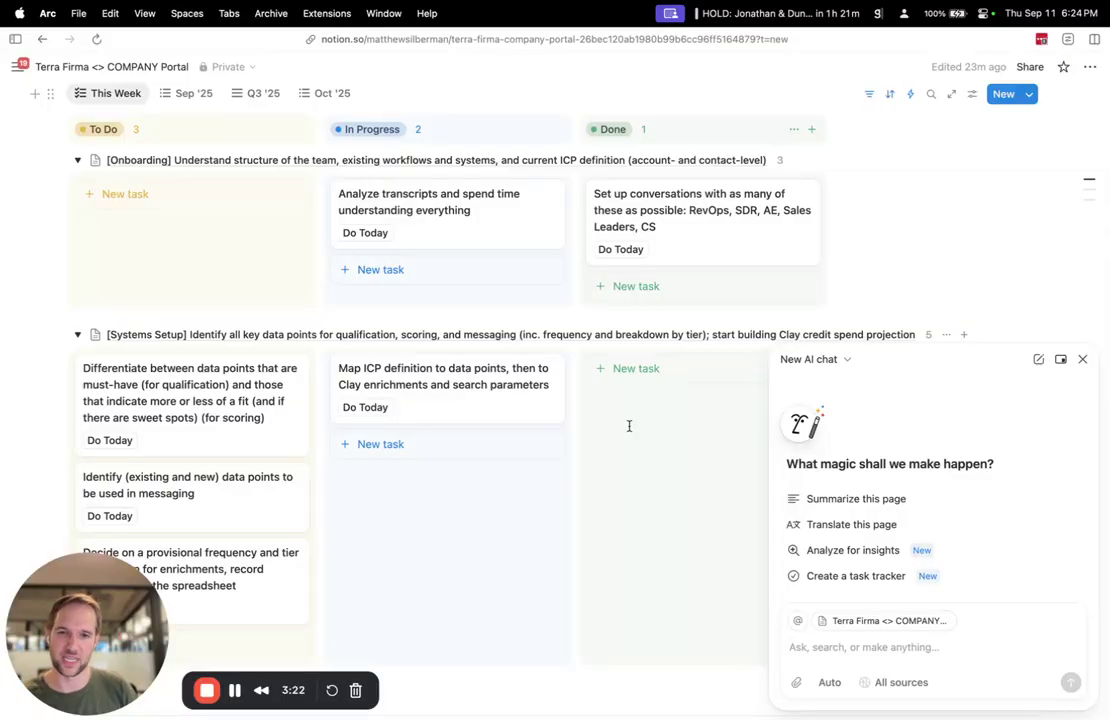
scroll(629, 426, down, 10)
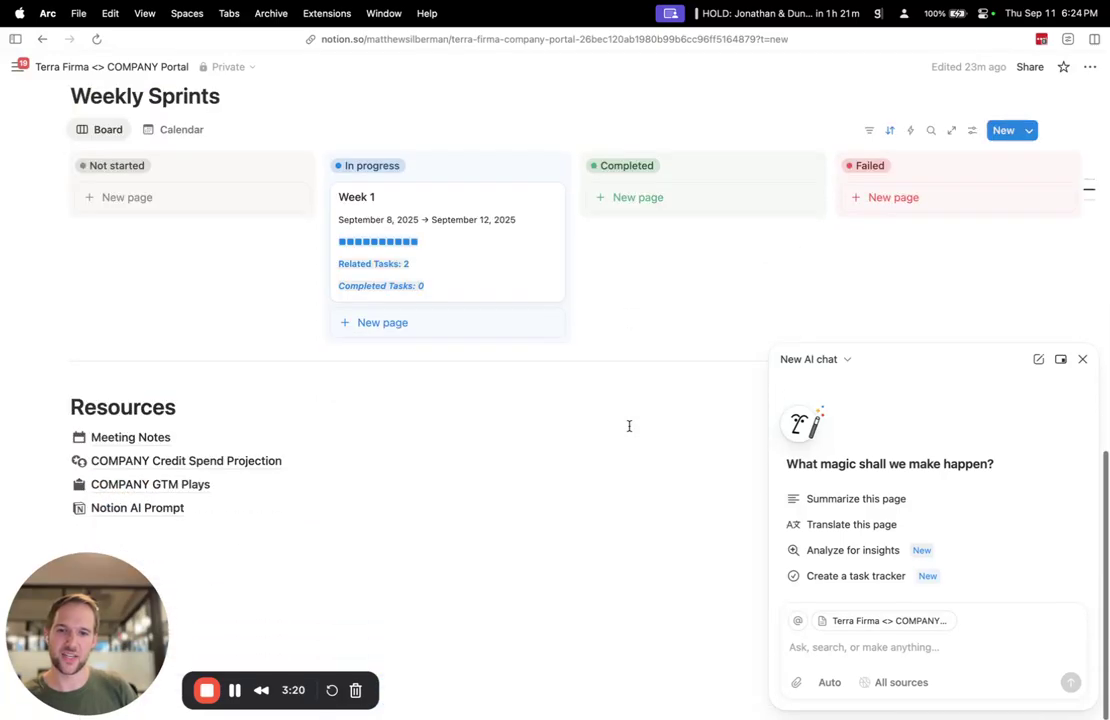
click(110, 438)
scroll(488, 370, down, 5)
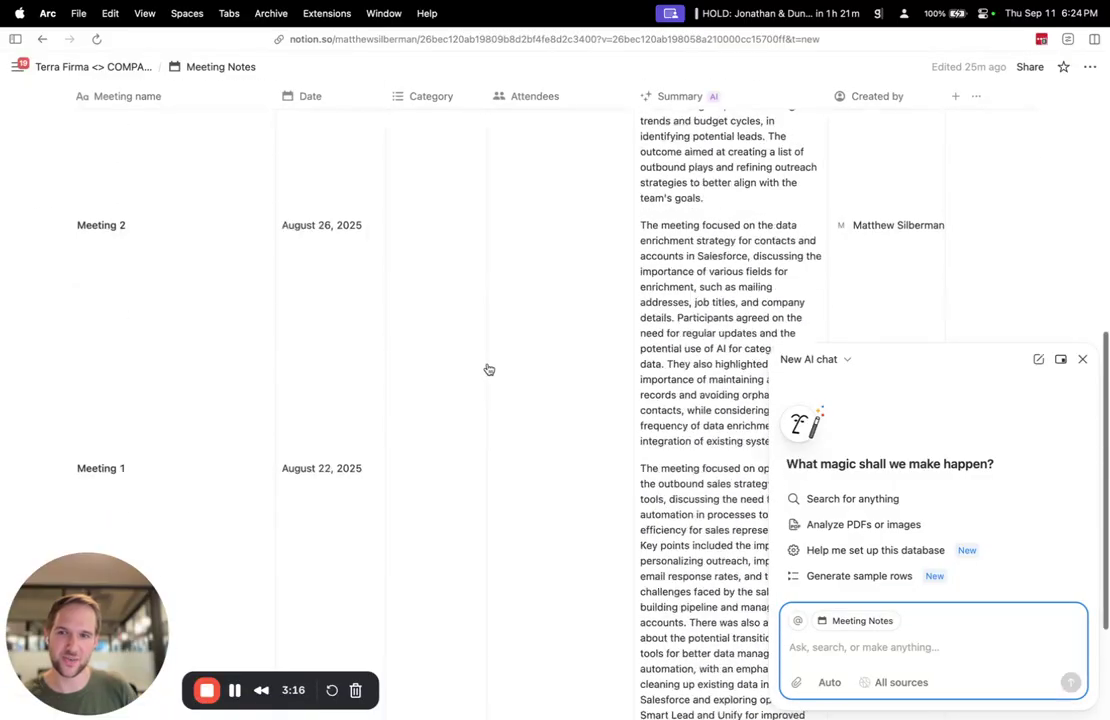
scroll(488, 370, up, 8)
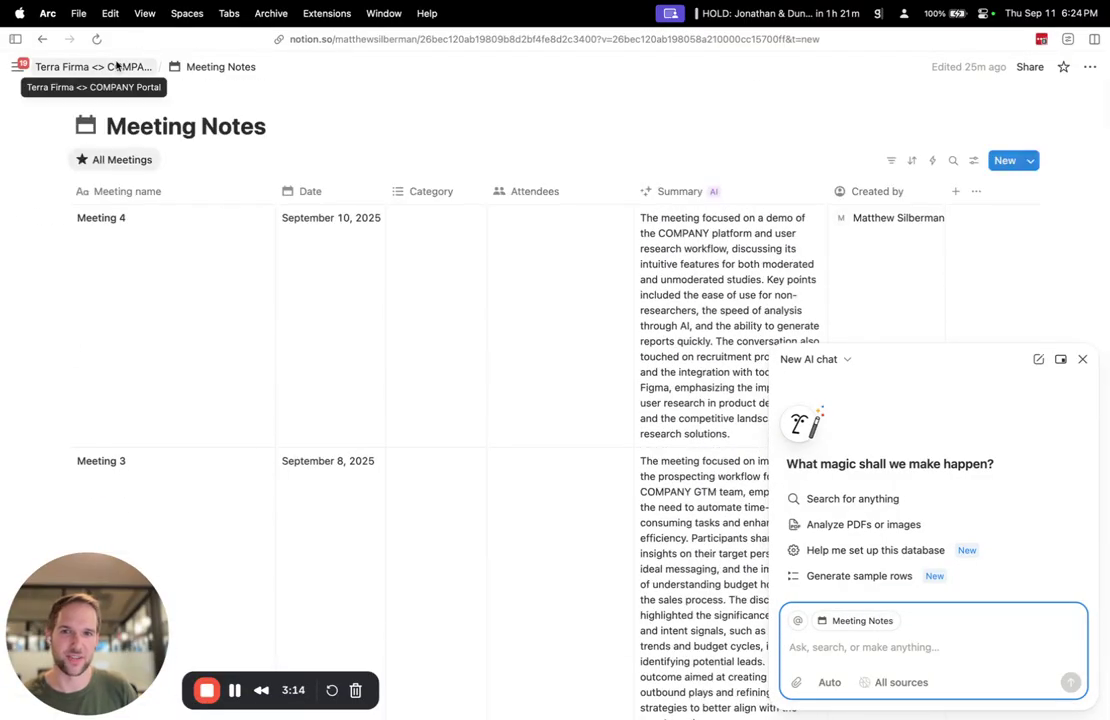
click(116, 66)
scroll(498, 310, down, 10)
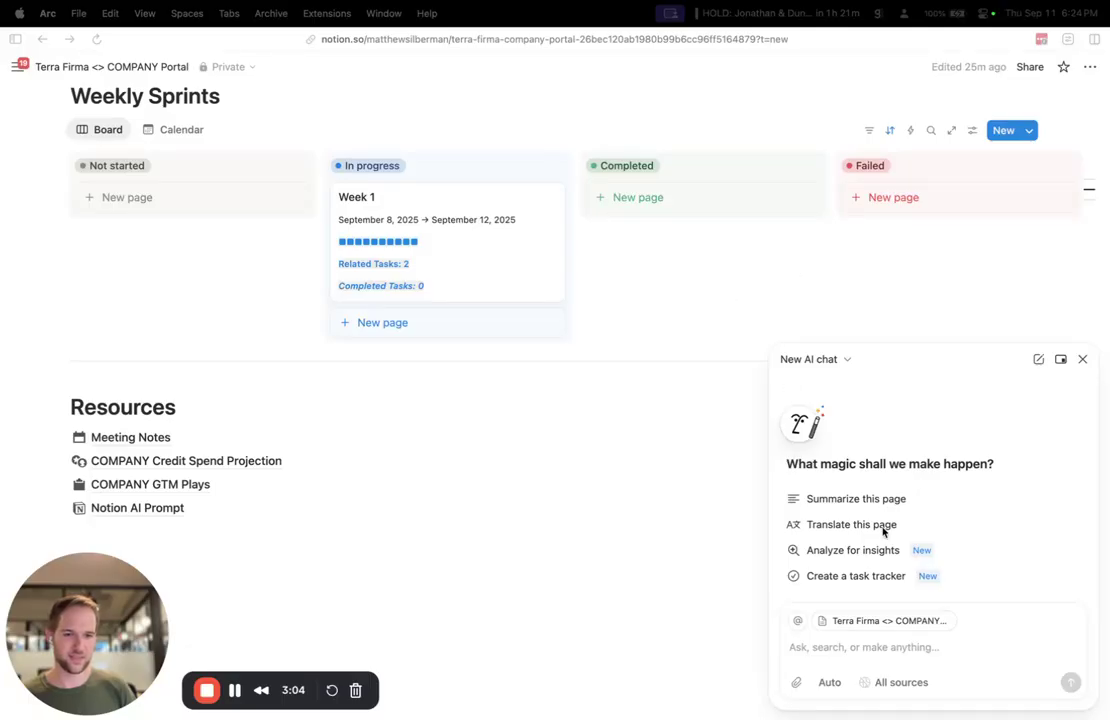
Paste the prepared two-task enrichment prompt into the Notion AI chat and read it through.
click(865, 648)
key(super+v)
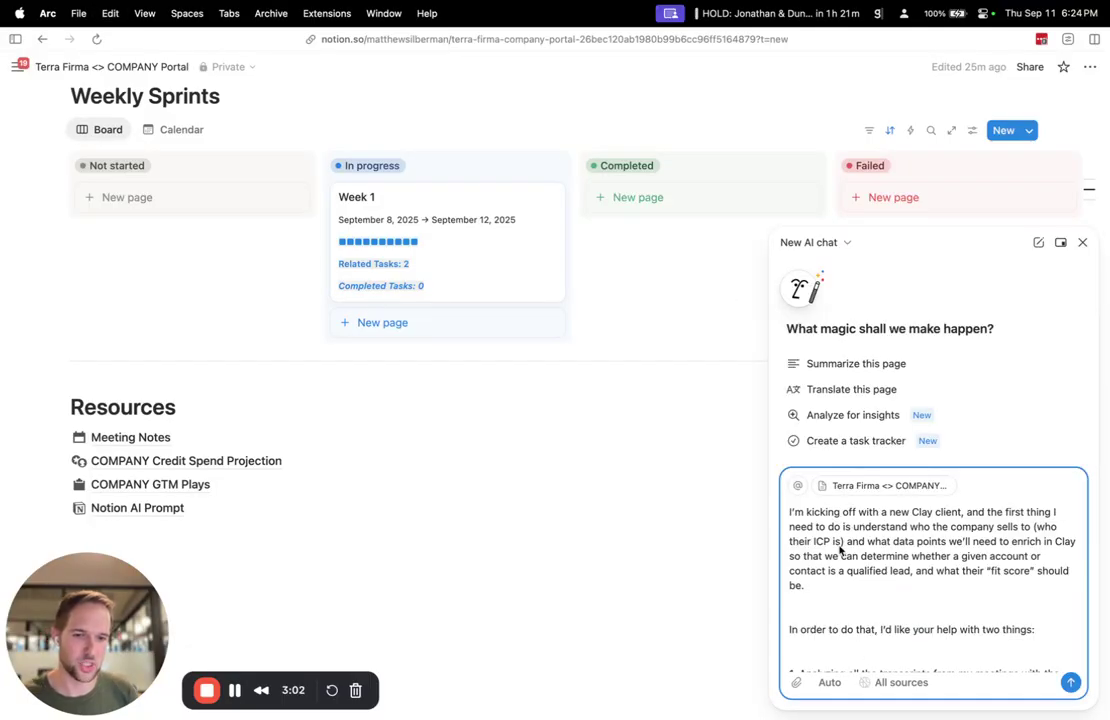
click(839, 556)
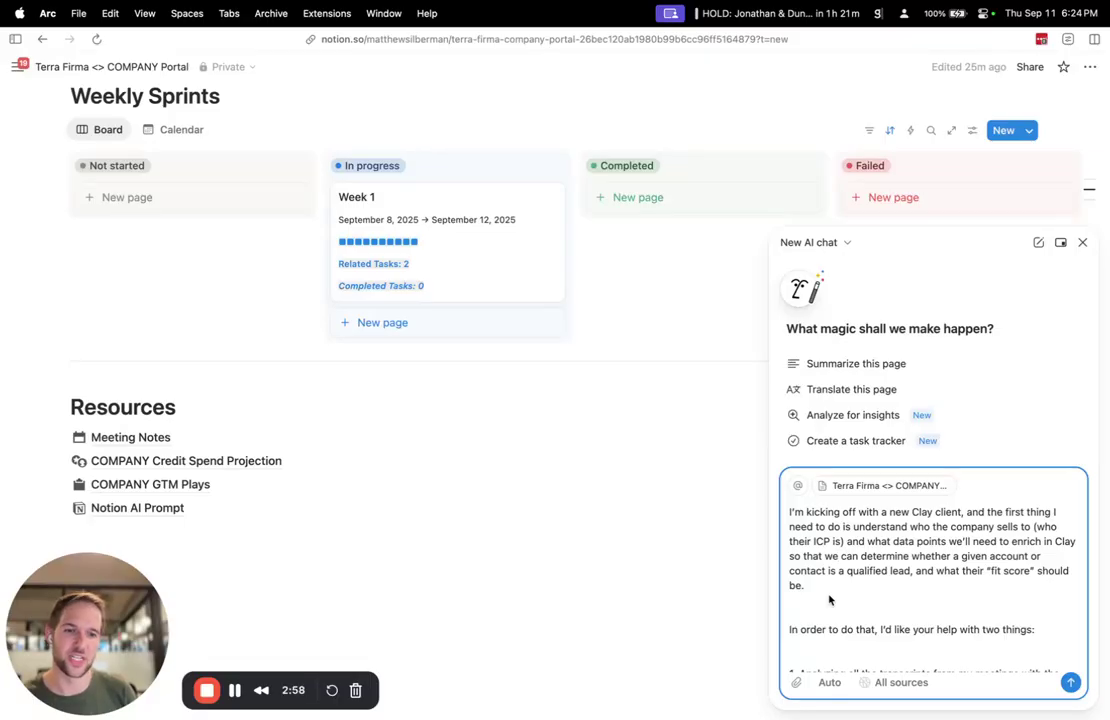
scroll(829, 598, down, 3)
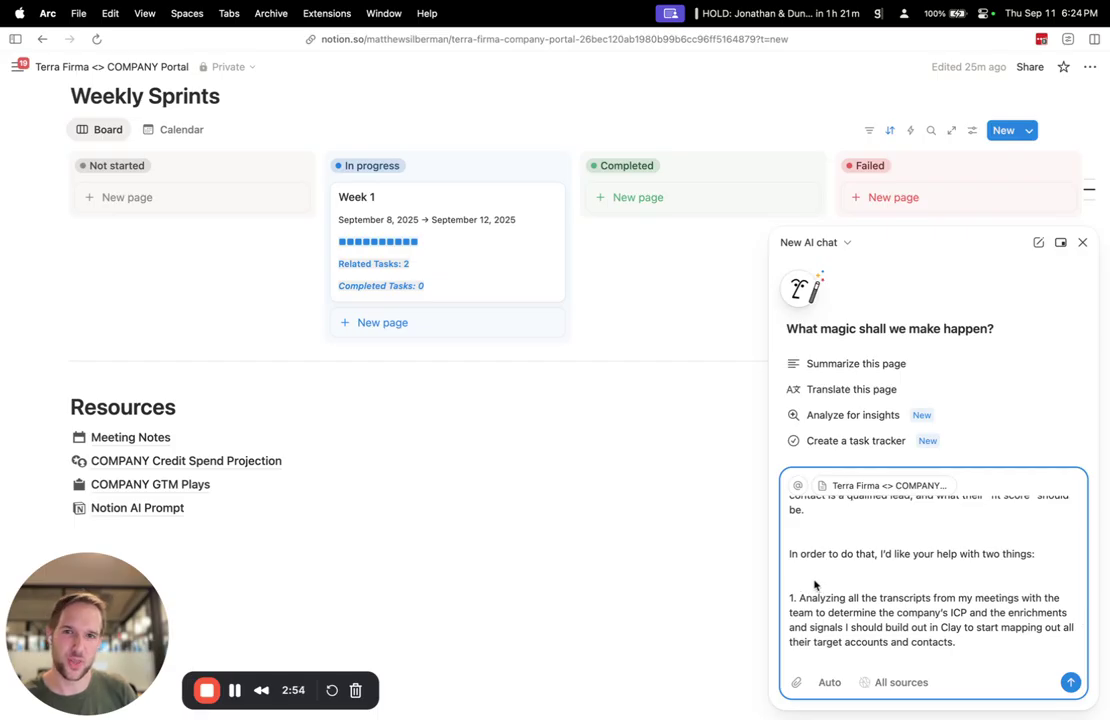
scroll(815, 585, down, 3)
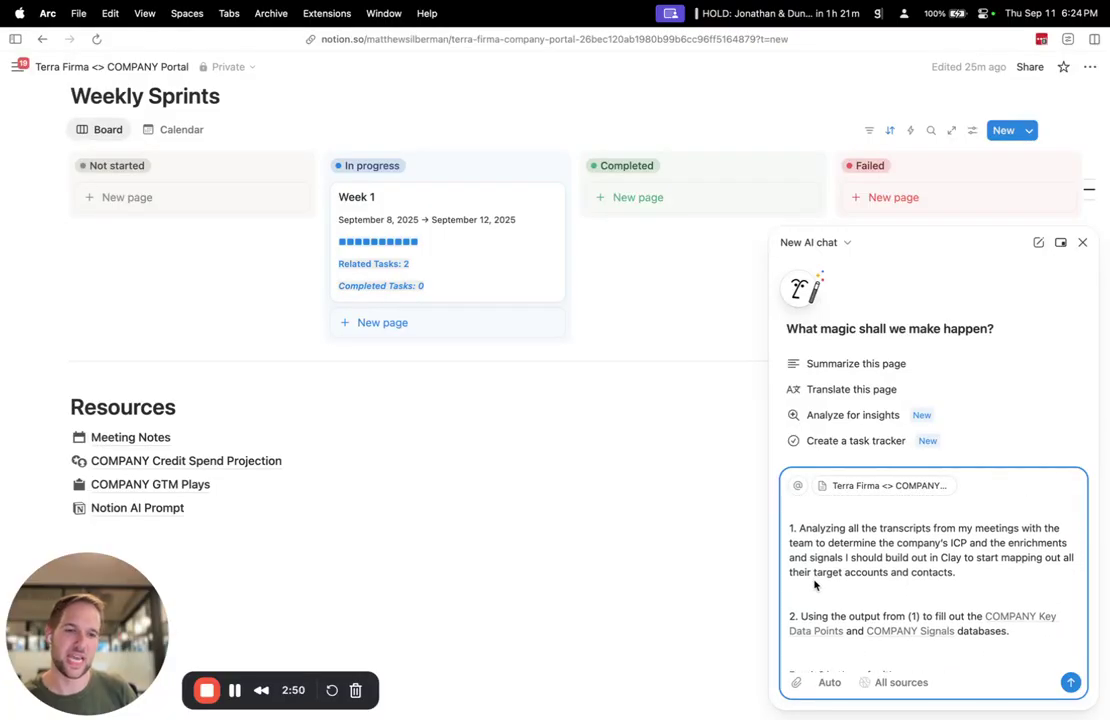
scroll(815, 585, down, 1)
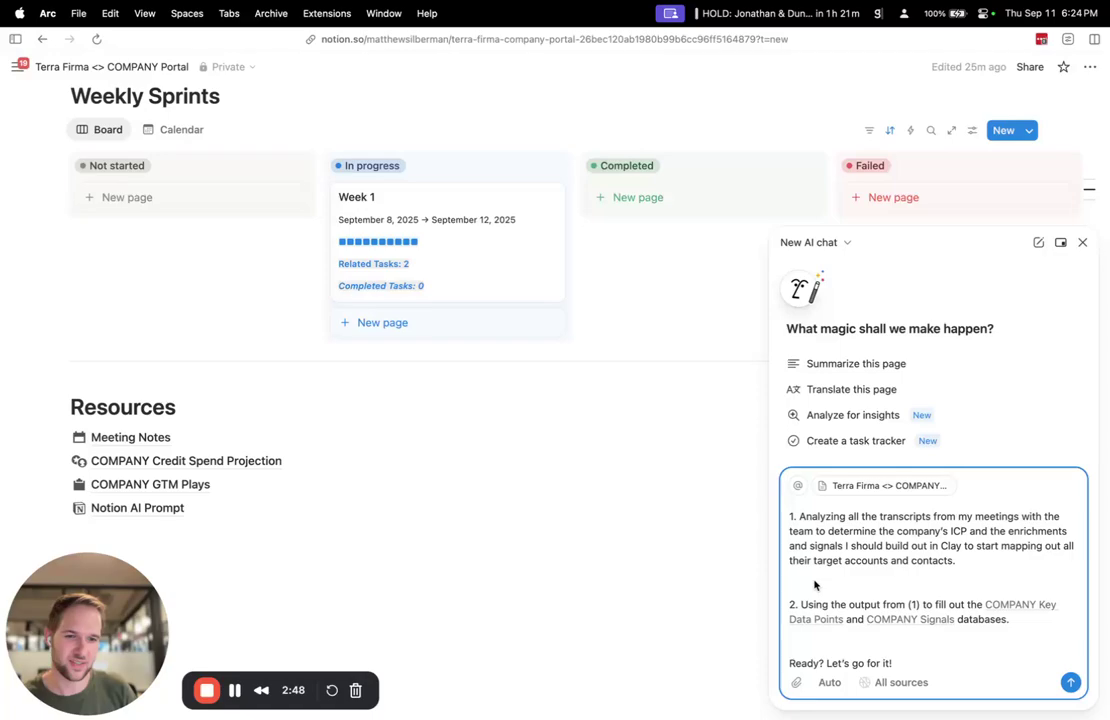
scroll(815, 585, down, 1)
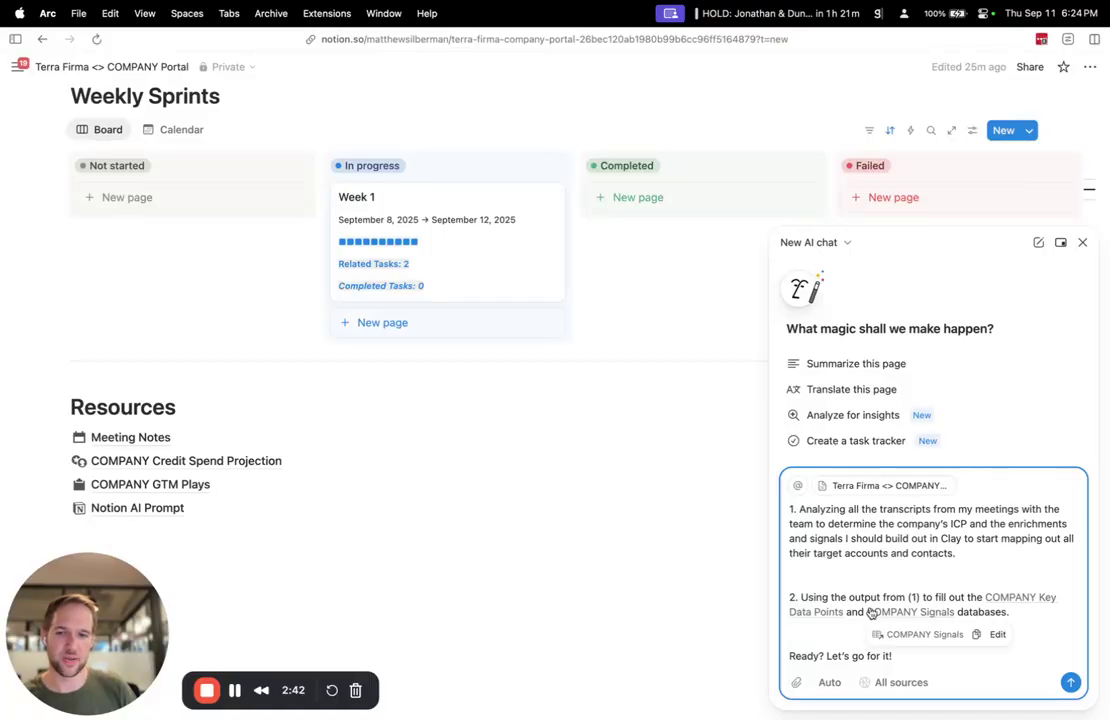
click(218, 463)
Mention the Terra Firma <> COMPANY Portal and Meeting Notes pages as AI chat context.
scroll(410, 489, down, 10)
scroll(337, 391, up, 2)
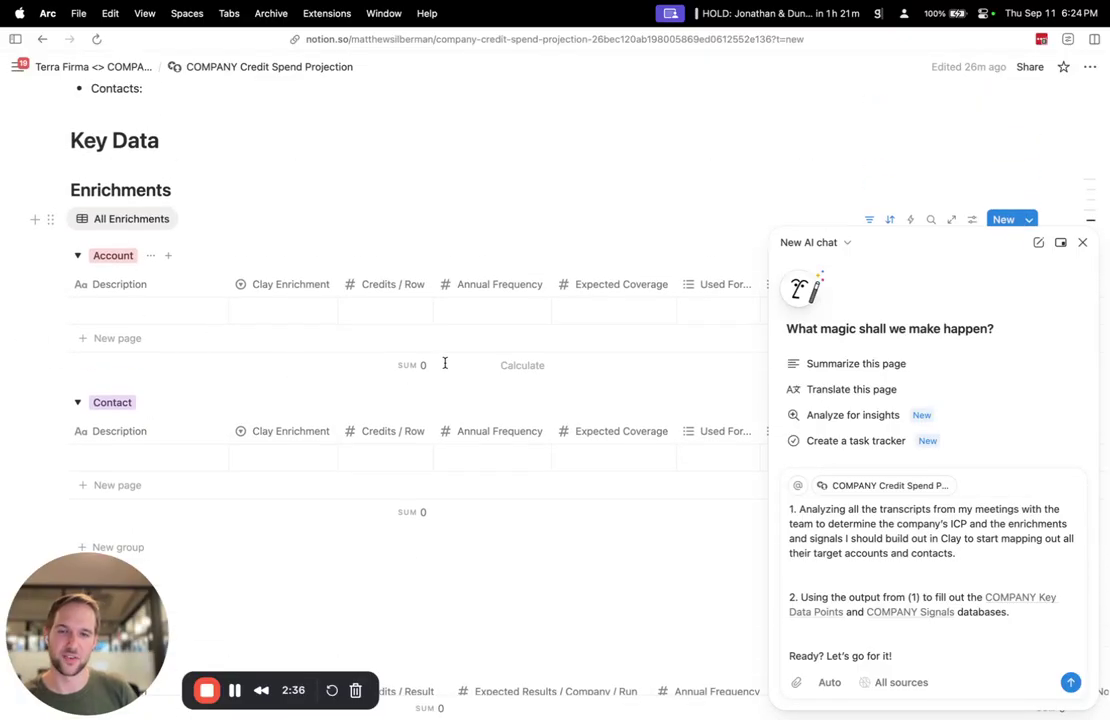
click(929, 579)
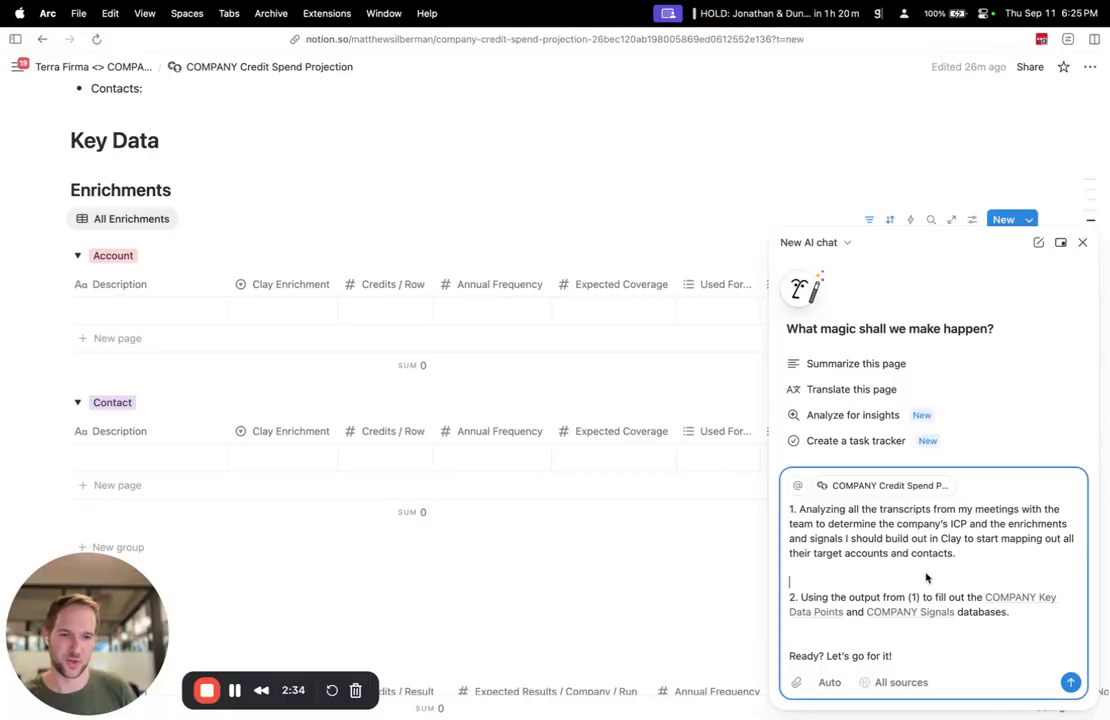
click(797, 485)
click(865, 322)
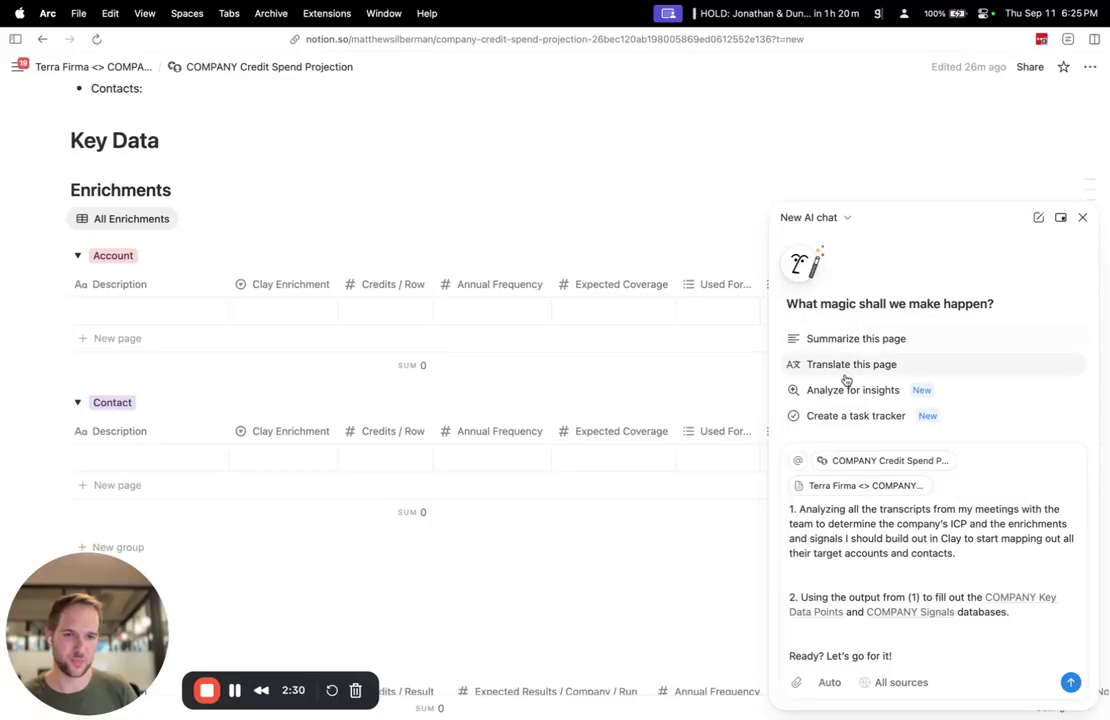
click(797, 462)
click(858, 544)
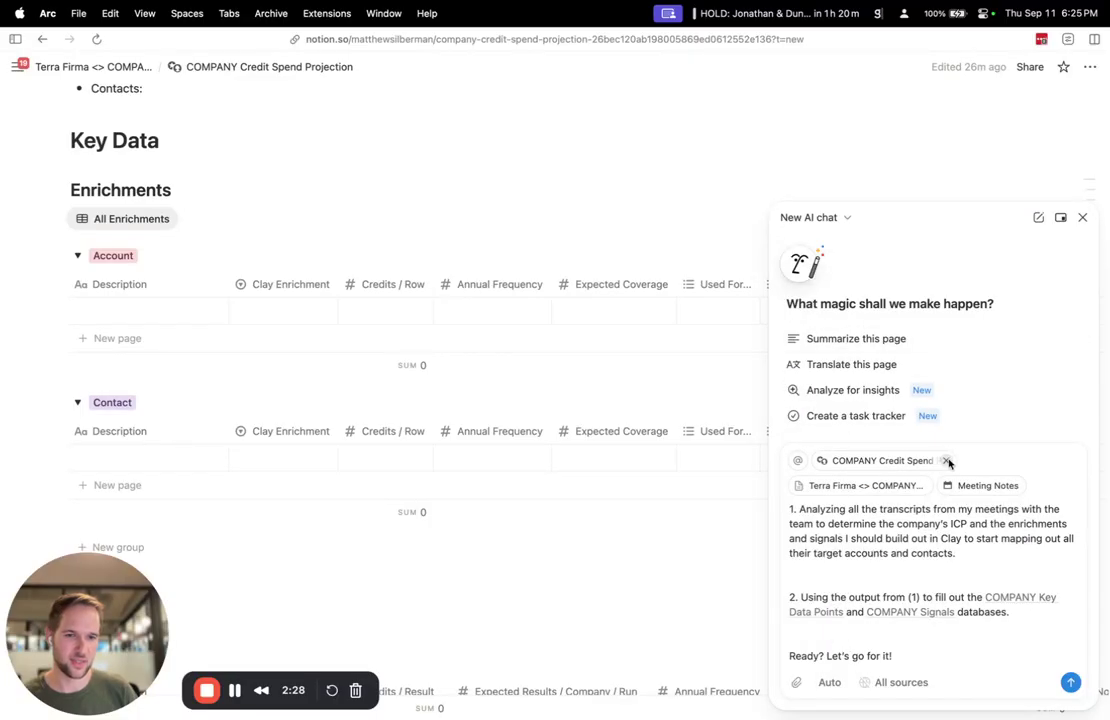
Send the prompt with its context to Notion AI.
scroll(518, 344, up, 10)
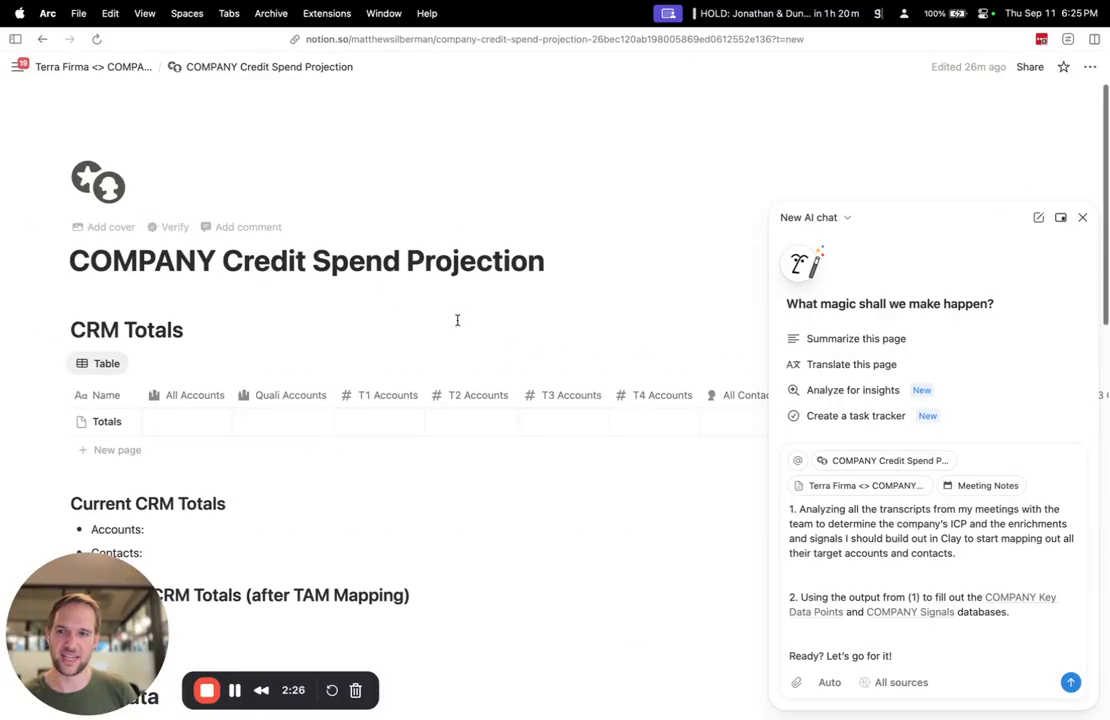
scroll(540, 370, down, 4)
scroll(597, 411, down, 5)
click(860, 575)
key(Return)
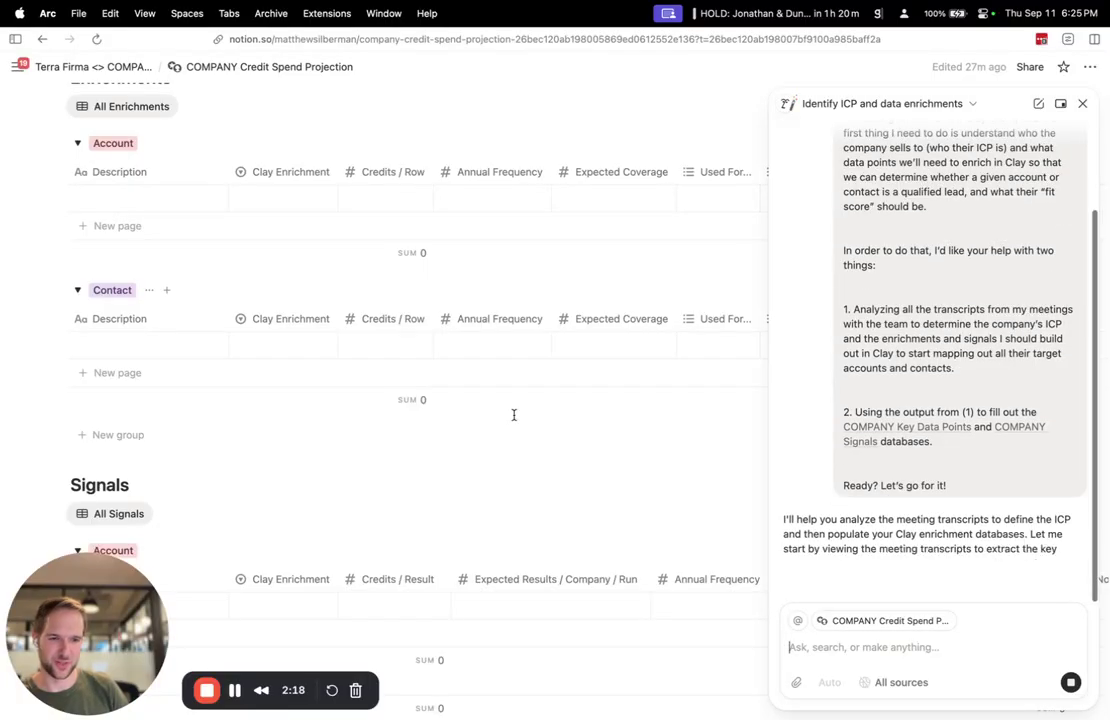
Watch Notion AI add Company Industry Classification and Employee Headcount - Research/UX/Product Teams rows.
scroll(547, 361, up, 3)
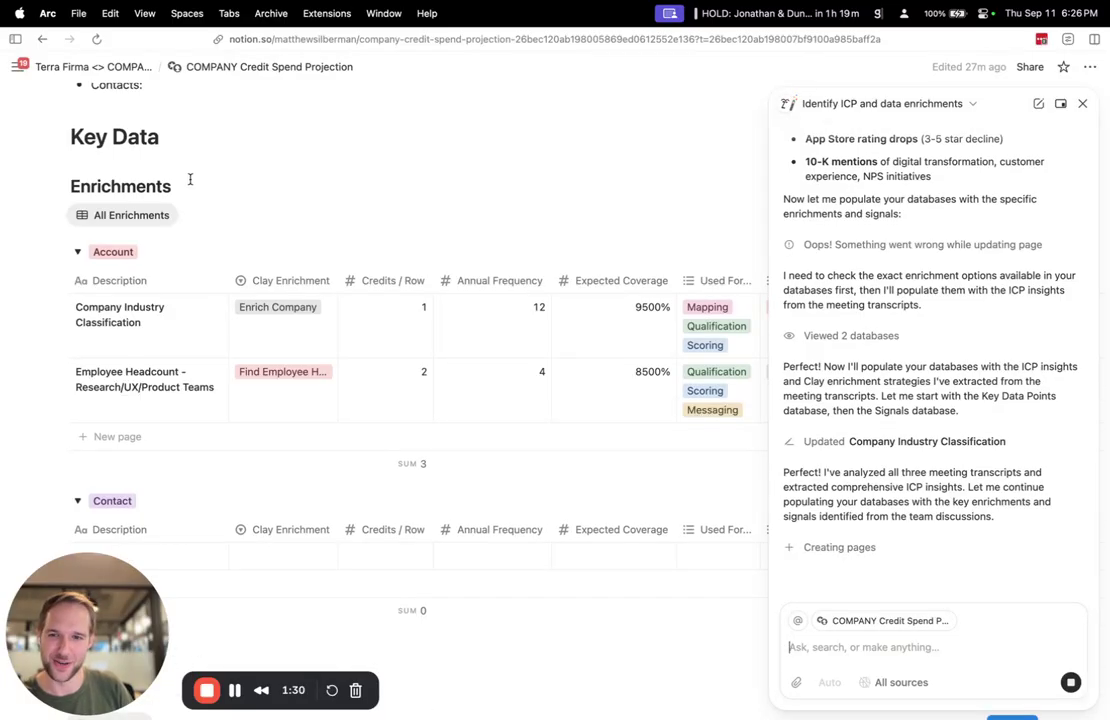
Follow the Enrichments table as AI adds Revenue/Growth Stage, Technology Stack Detection, and two Contact rows.
scroll(191, 180, down, 5)
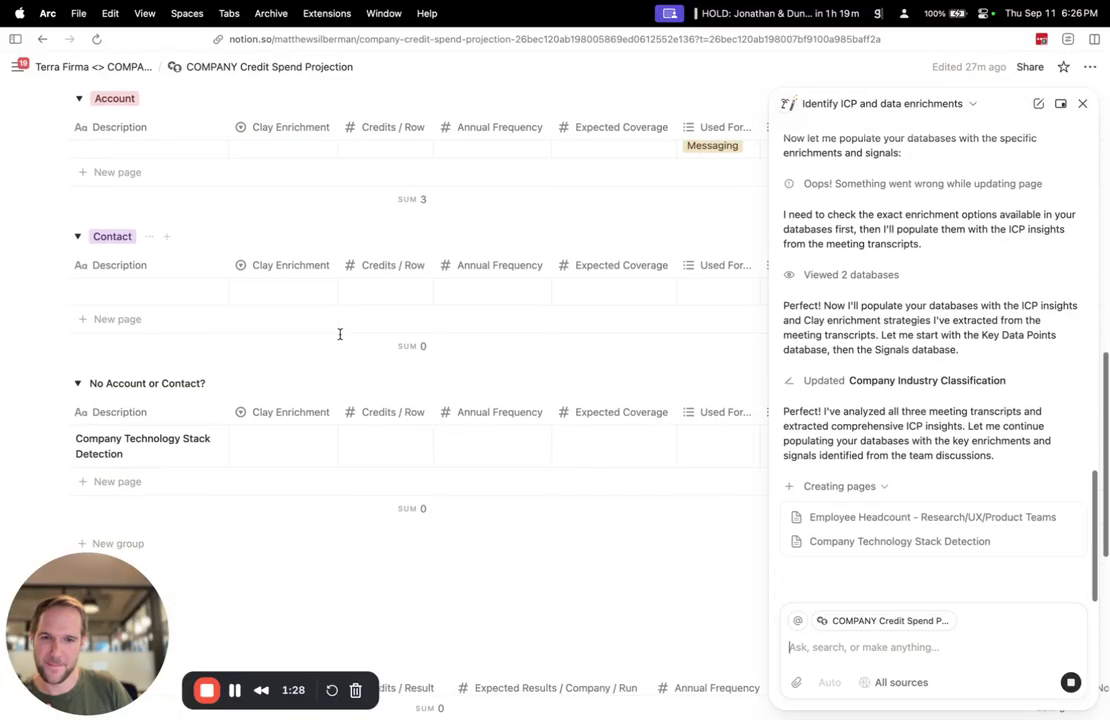
scroll(339, 334, up, 3)
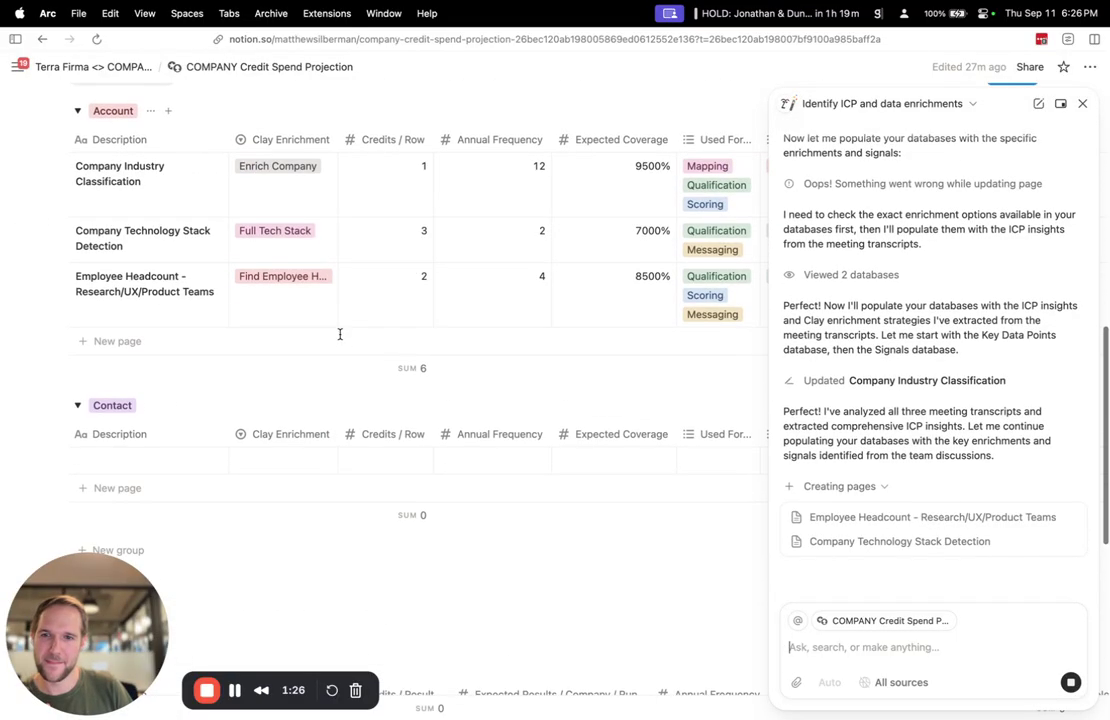
scroll(339, 334, up, 2)
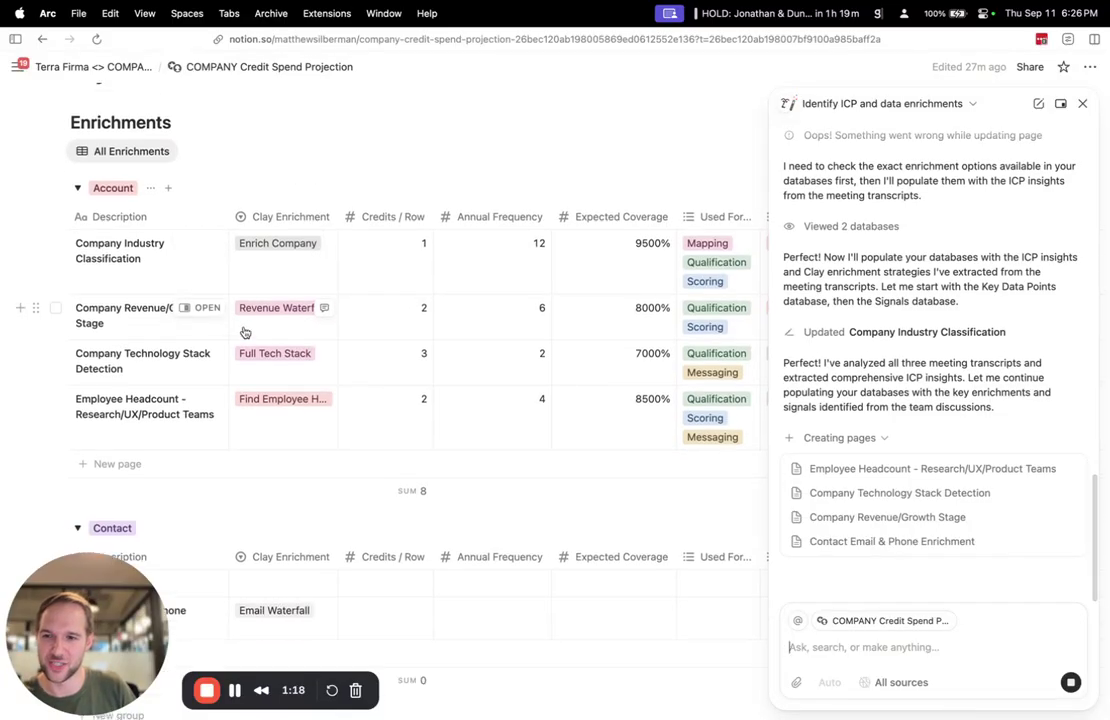
scroll(243, 332, up, 1)
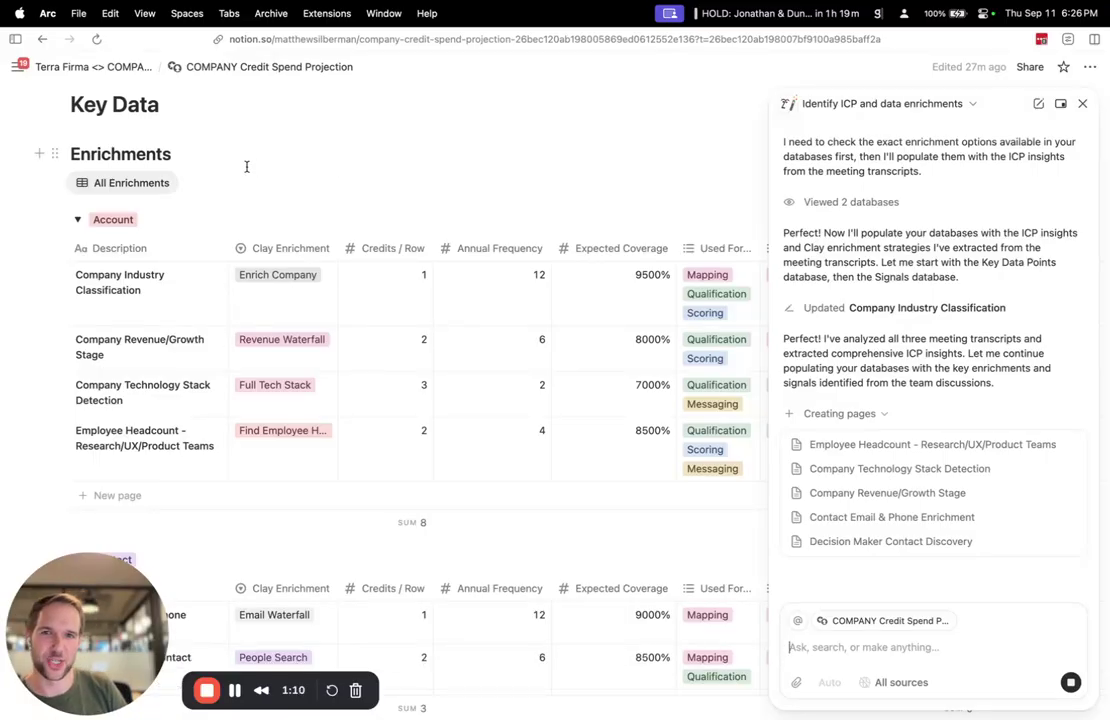
scroll(247, 170, down, 4)
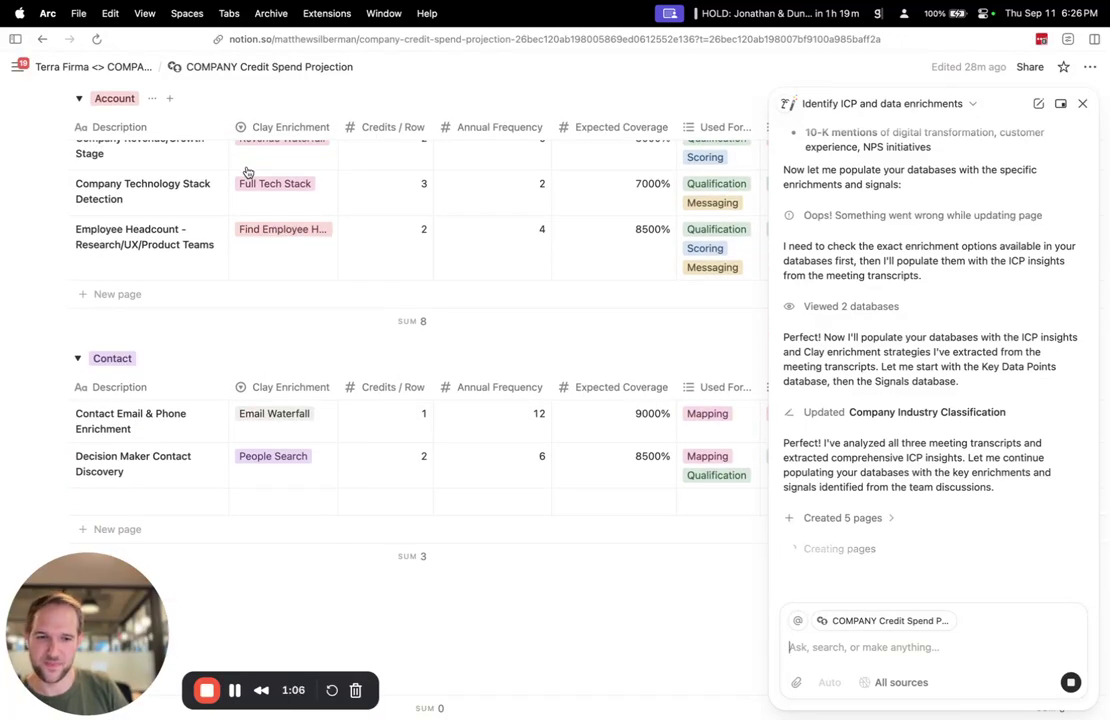
scroll(247, 170, up, 5)
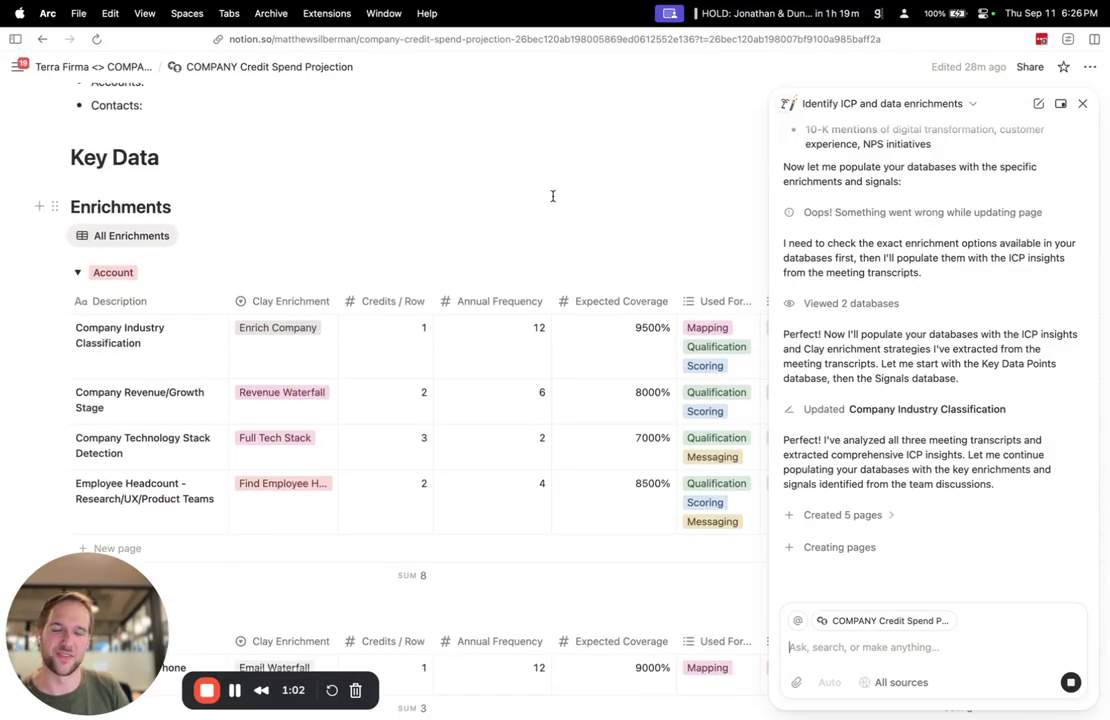